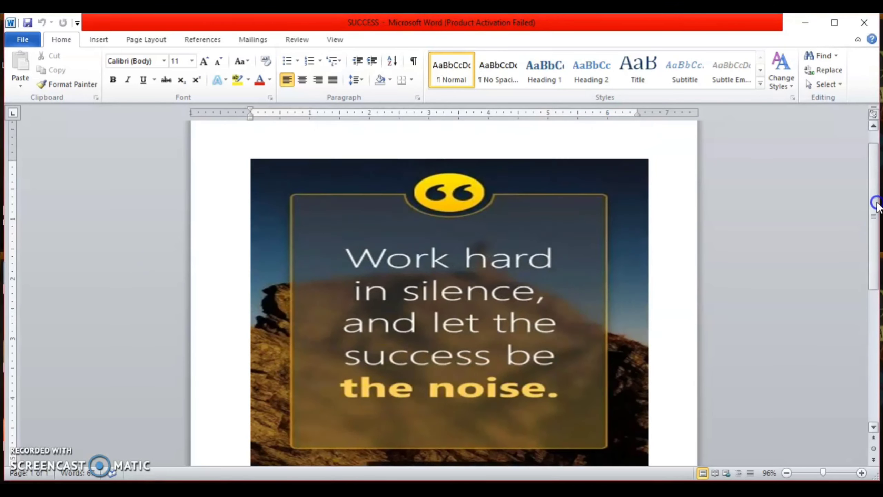
pyautogui.moveTo(873, 233)
pyautogui.mouseDown()
pyautogui.moveTo(877, 201)
pyautogui.moveTo(876, 347)
pyautogui.mouseUp()
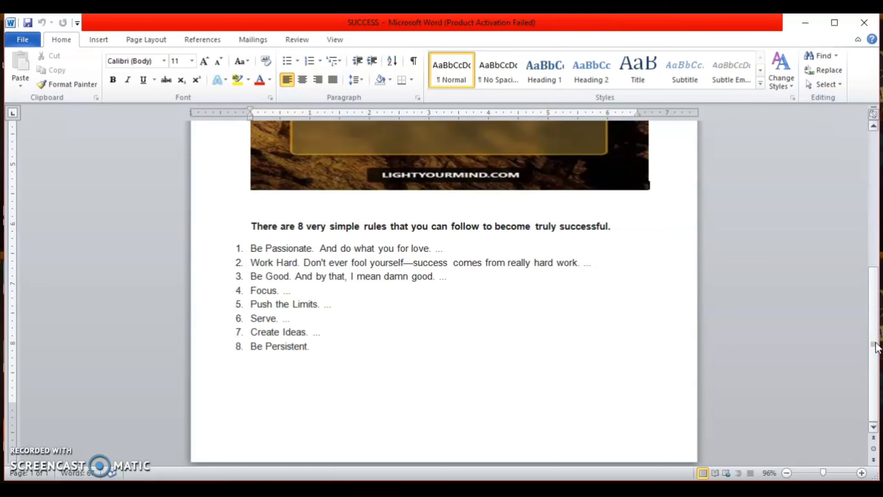
pyautogui.moveTo(877, 347); pyautogui.dragTo(855, 207)
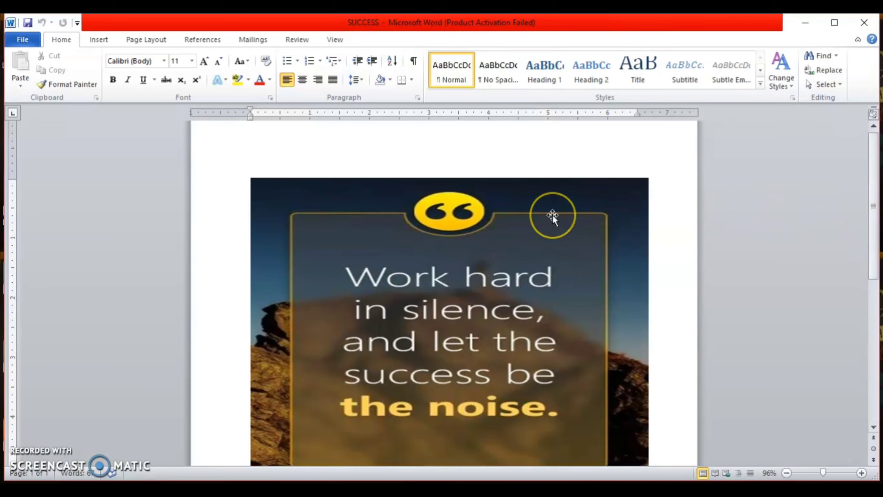
# Reach the Save As dialog for the SUCCESS document from the File menu.
pyautogui.click(21, 40)
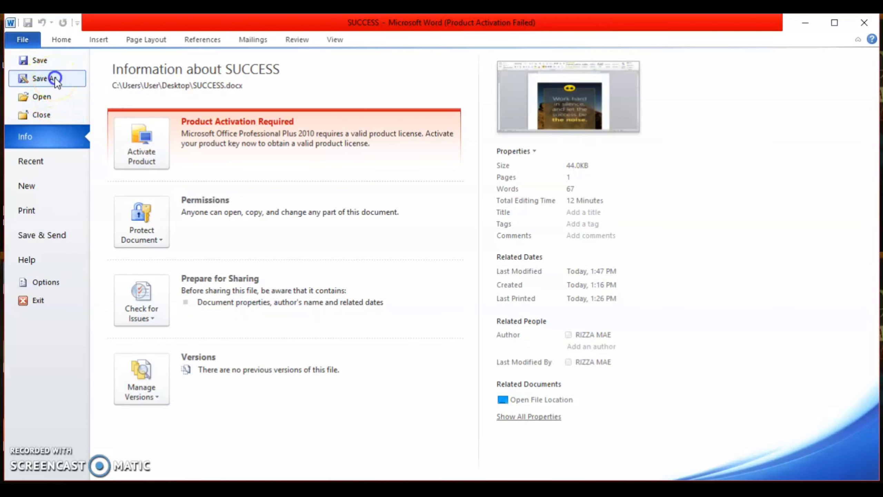
pyautogui.click(42, 78)
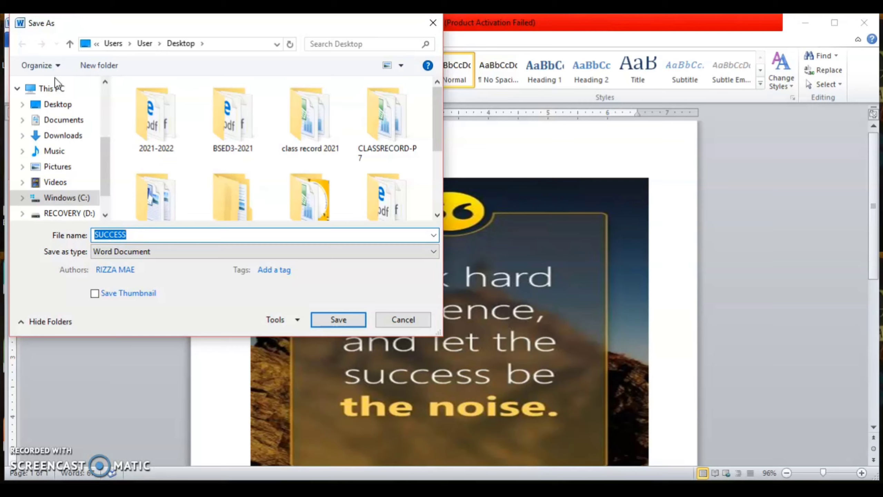
# Choose Desktop as the save location and select the SUCCESS file name.
pyautogui.click(61, 105)
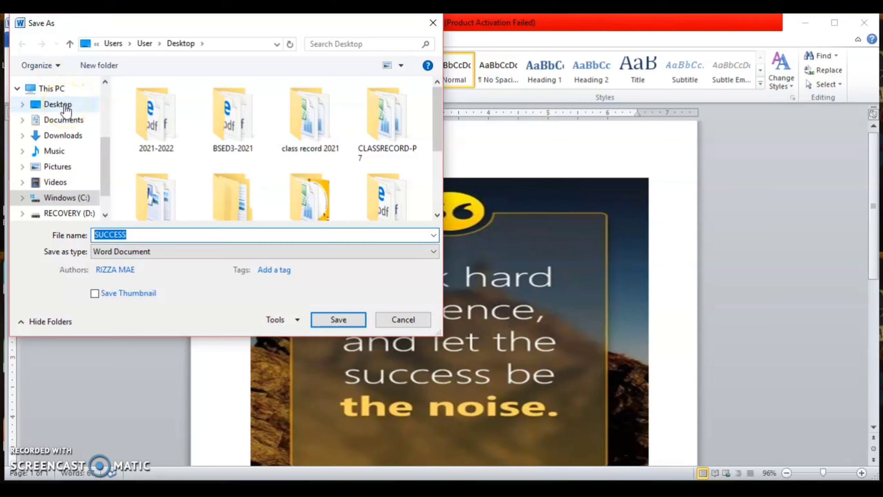
pyautogui.click(61, 105)
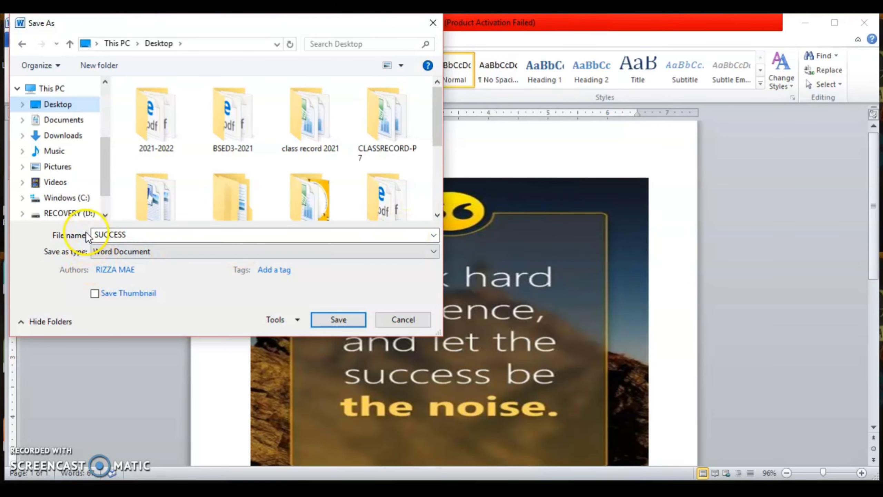
pyautogui.click(113, 235)
pyautogui.doubleClick(129, 234)
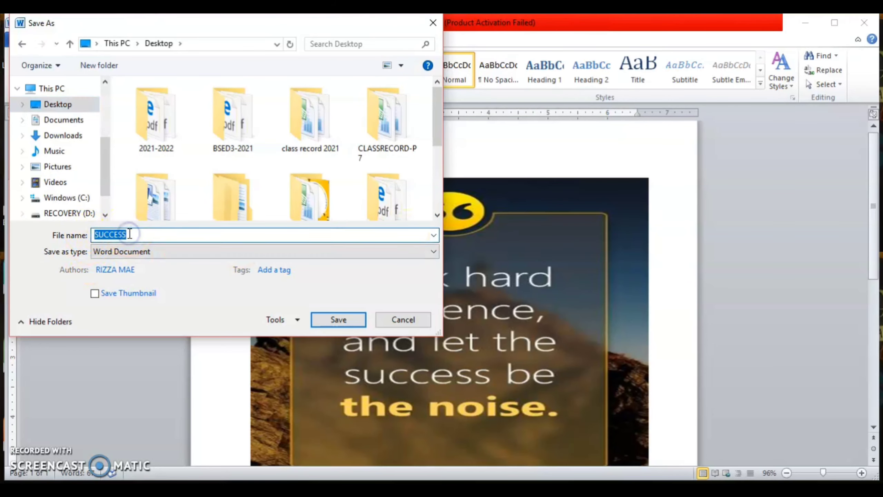
pyautogui.click(128, 235)
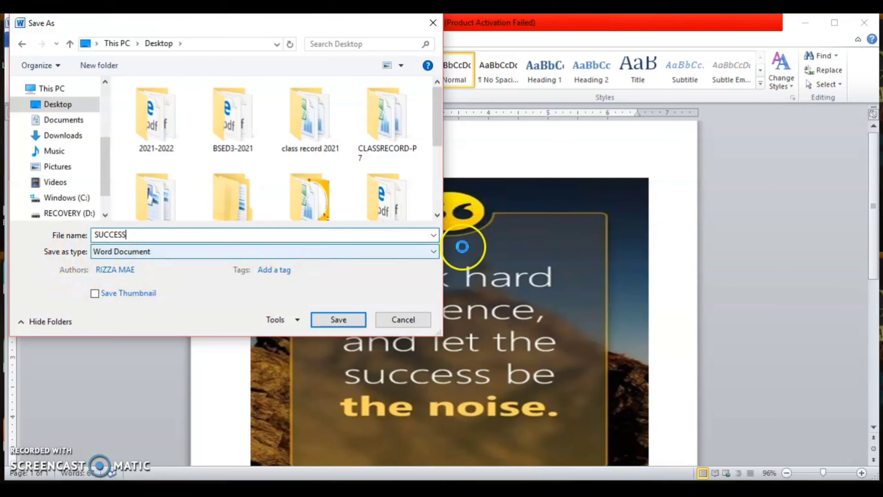
# Save SUCCESS as a PDF file on the Desktop via the Save as type list.
pyautogui.click(434, 252)
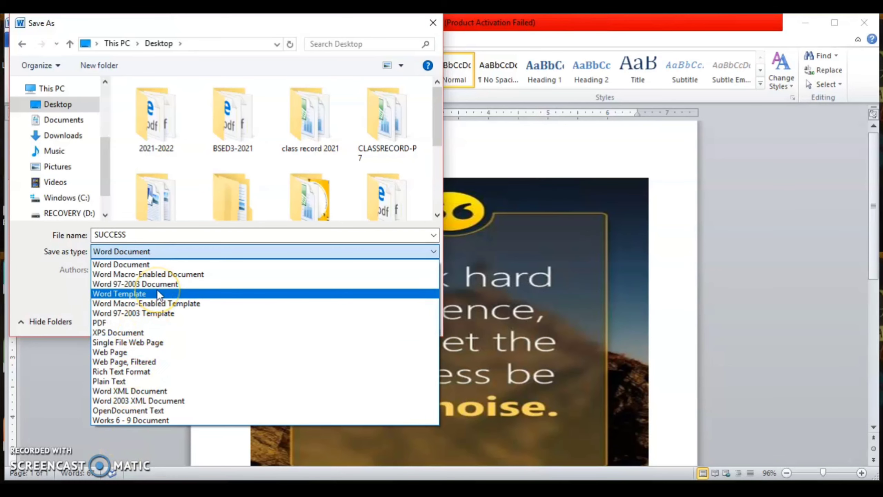
pyautogui.click(119, 323)
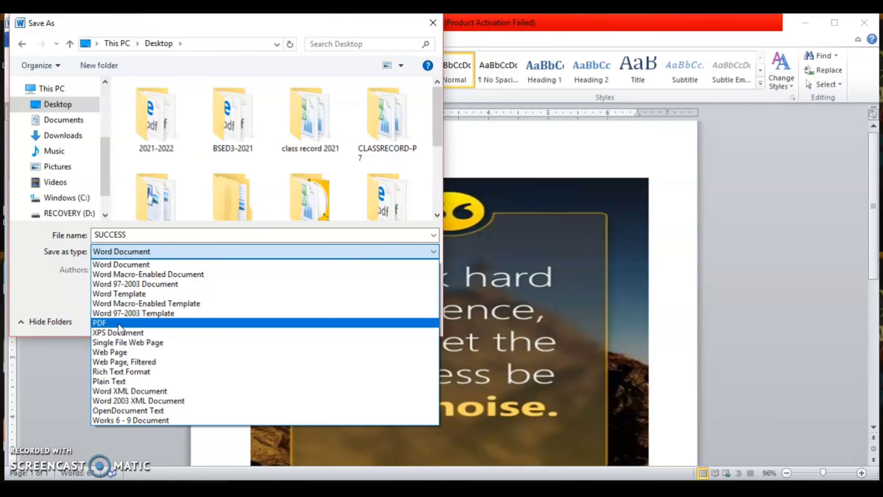
pyautogui.click(145, 323)
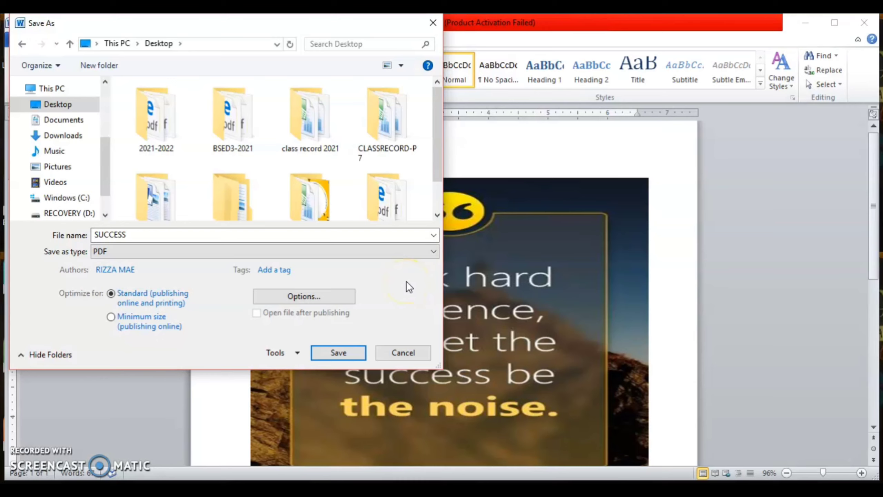
pyautogui.click(340, 353)
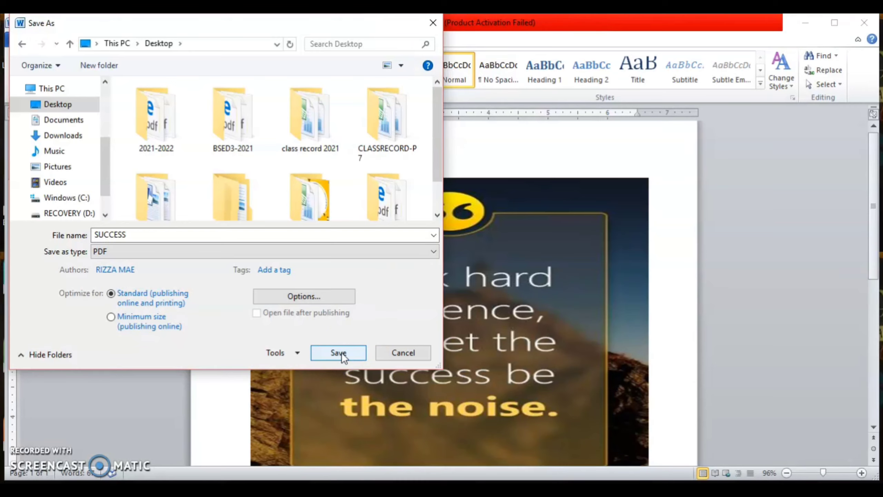
pyautogui.click(339, 353)
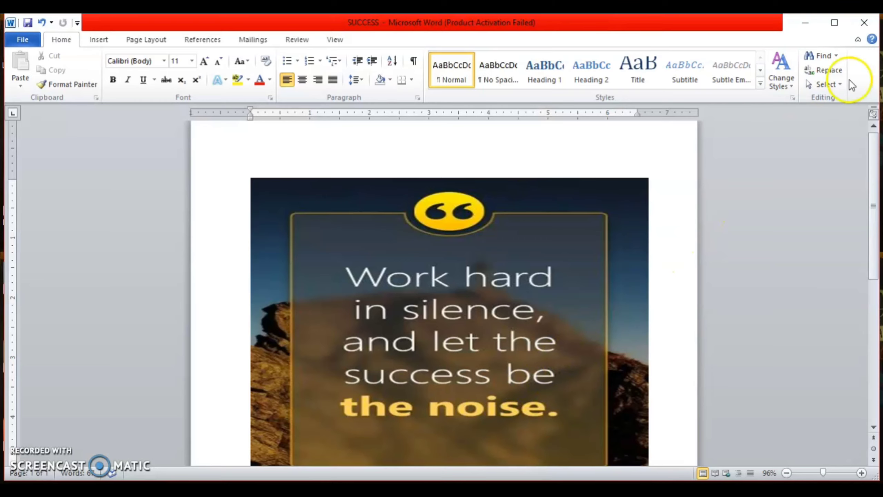
# Minimize Word and move the SUCCESS PDF icon next to the SUCCESS Word file.
pyautogui.click(804, 28)
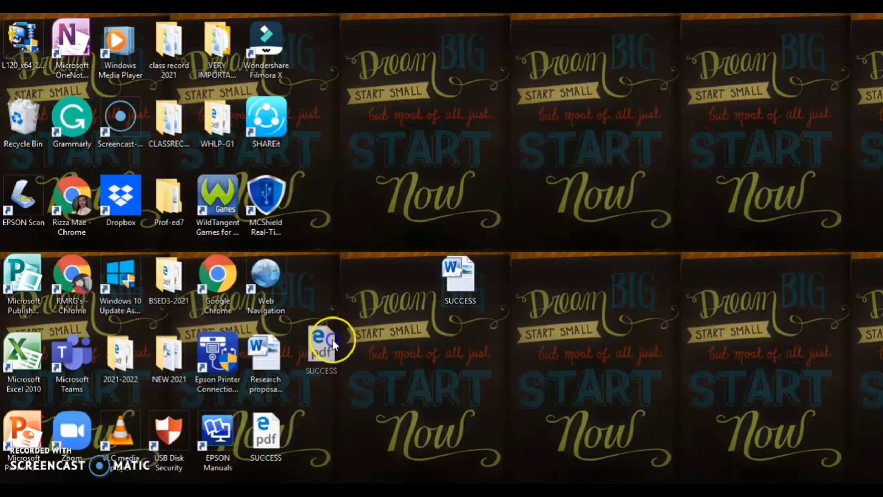
pyautogui.moveTo(333, 339); pyautogui.dragTo(400, 268)
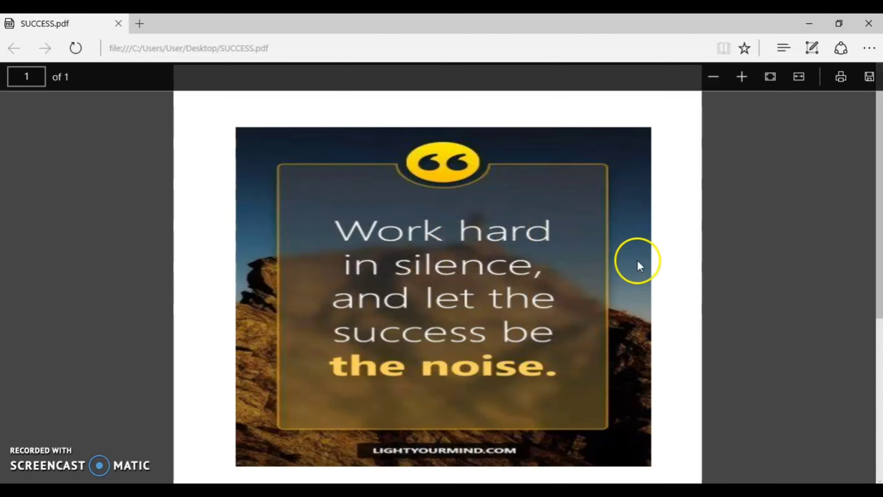
pyautogui.moveTo(881, 184); pyautogui.dragTo(880, 381)
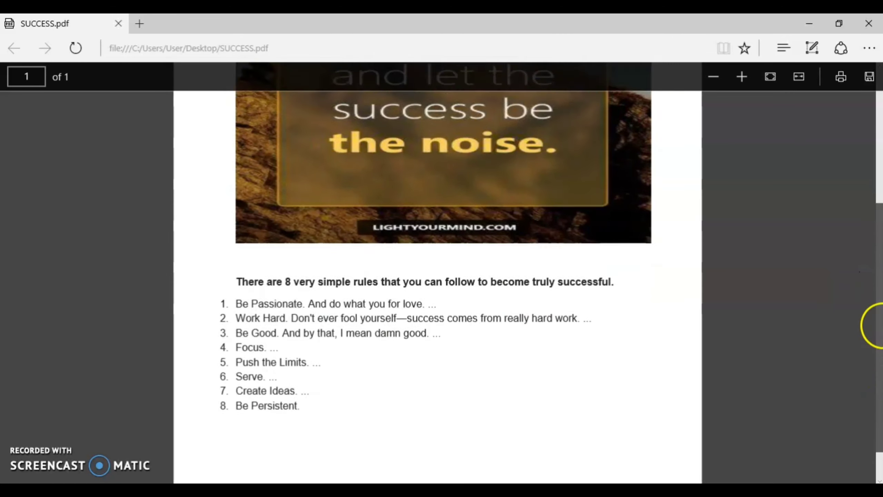
pyautogui.moveTo(881, 381); pyautogui.dragTo(874, 207)
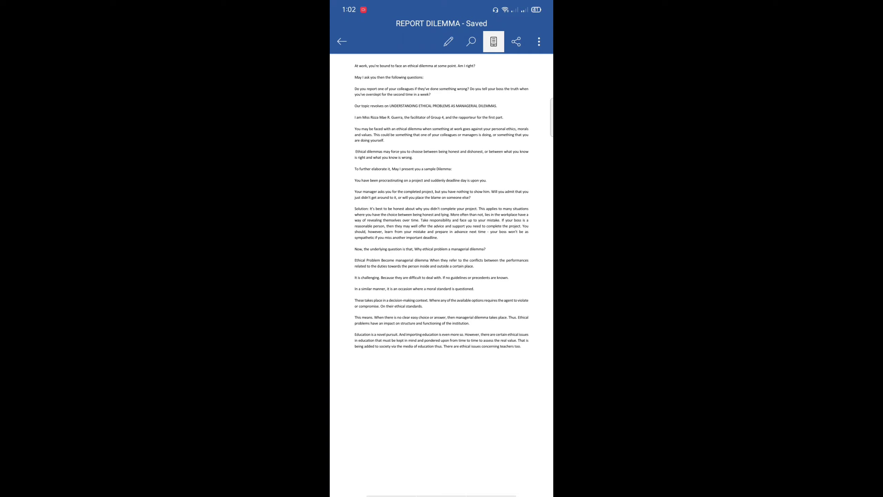
# Choose Print from REPORT DILEMMA's more-options sheet to reach the print preview.
pyautogui.click(539, 41)
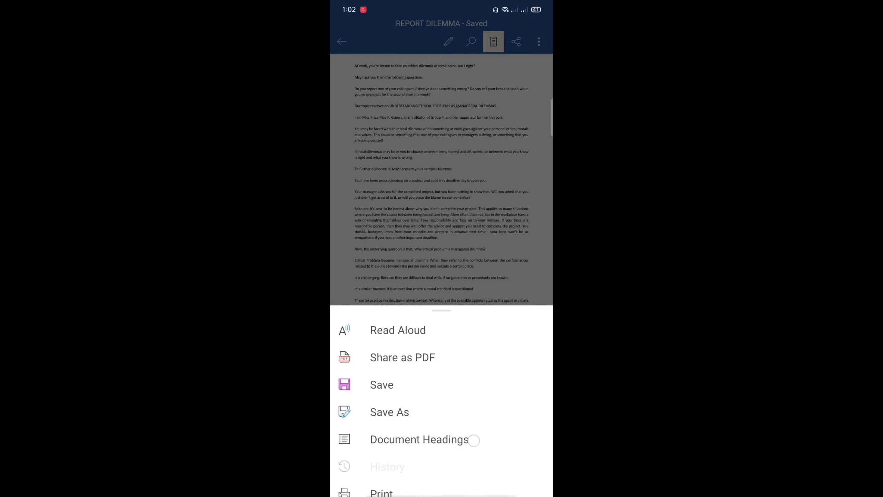
pyautogui.moveTo(475, 438); pyautogui.dragTo(503, 339)
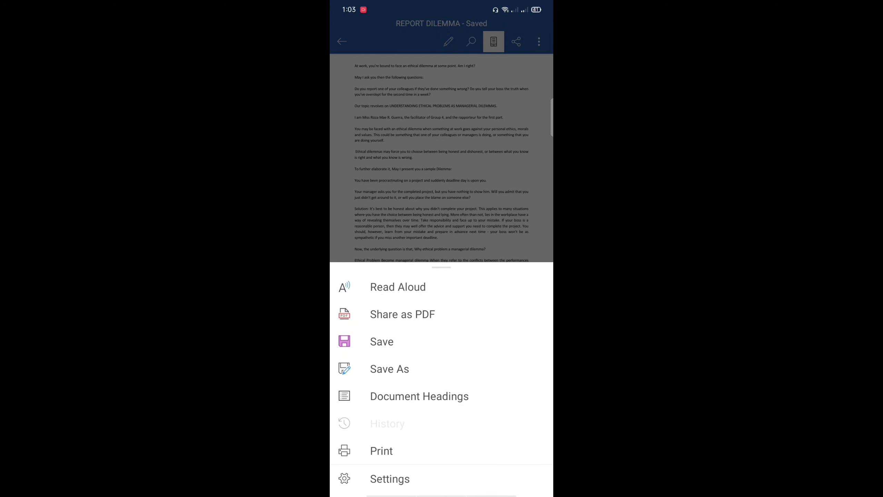
pyautogui.click(382, 450)
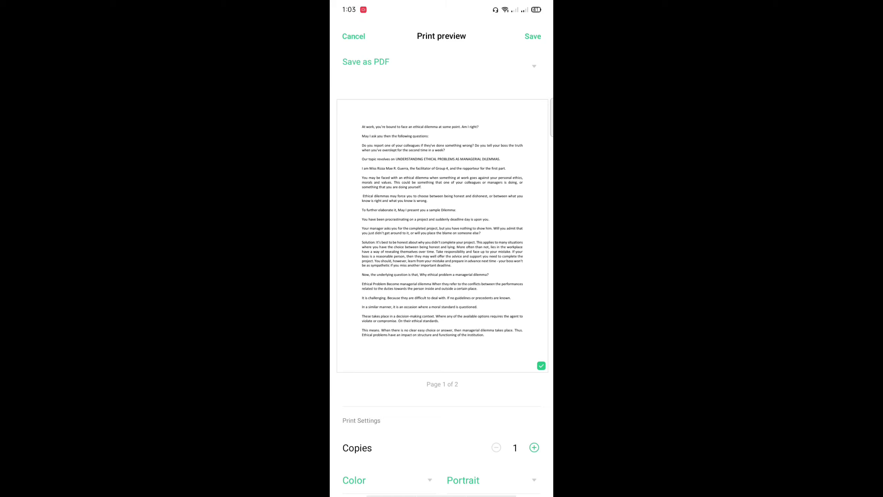
# Set the destination to Save as PDF, keeping Letter paper and portrait orientation.
pyautogui.click(441, 62)
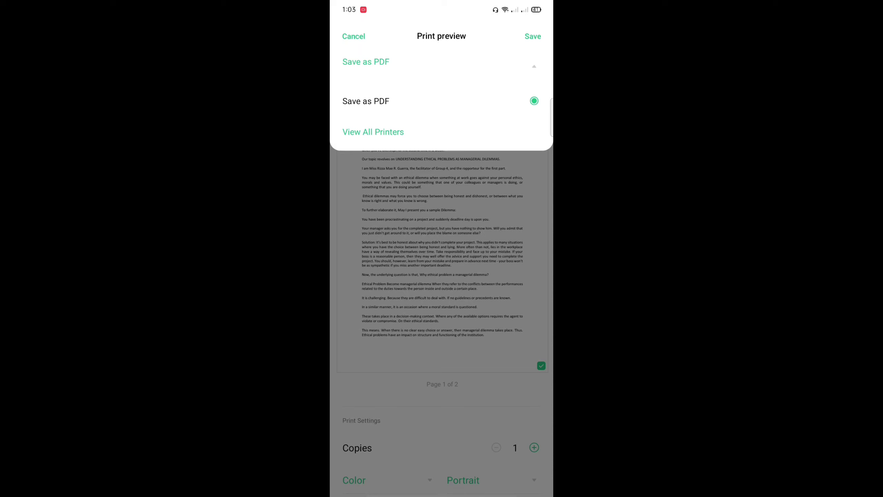
pyautogui.click(398, 100)
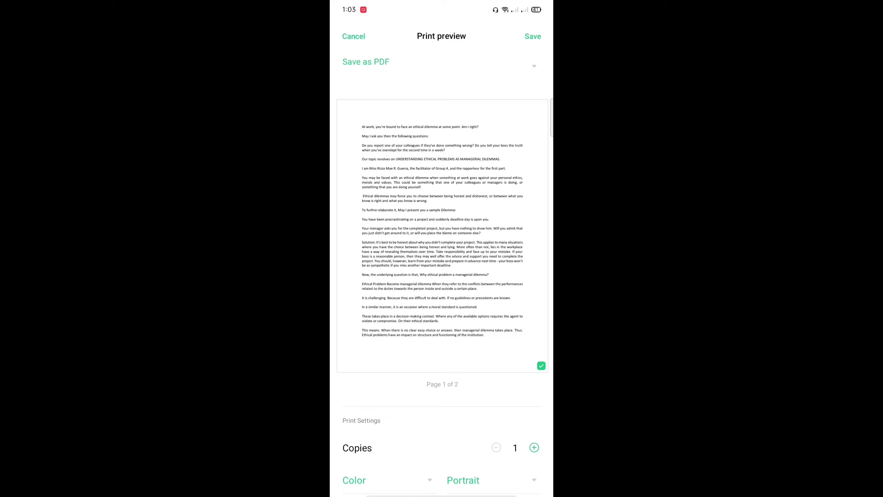
pyautogui.scroll(-3, 442, 290)
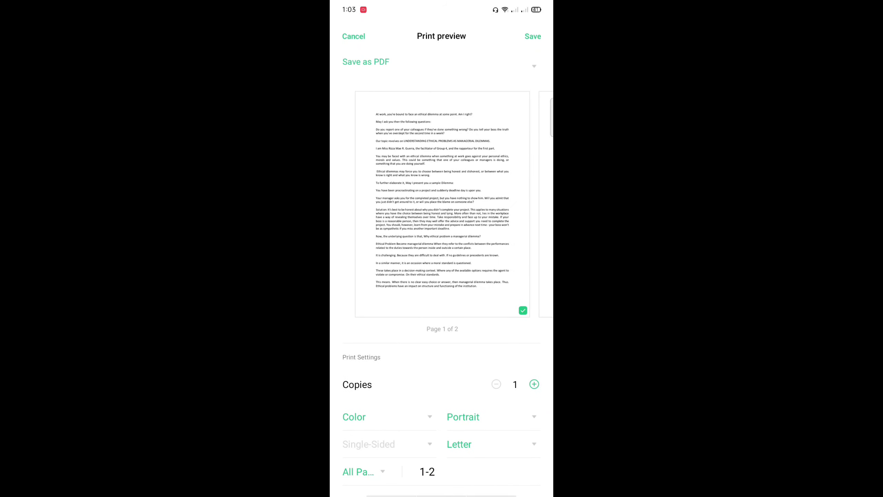
pyautogui.click(535, 445)
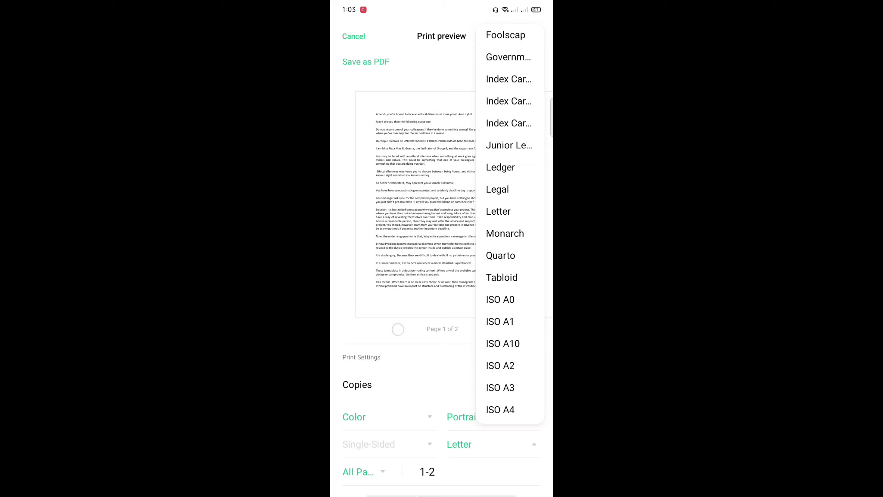
pyautogui.click(498, 212)
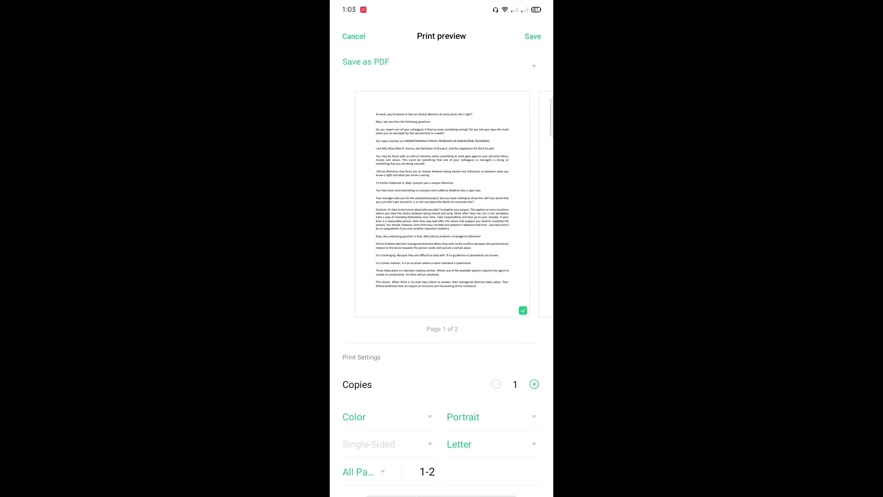
pyautogui.click(492, 417)
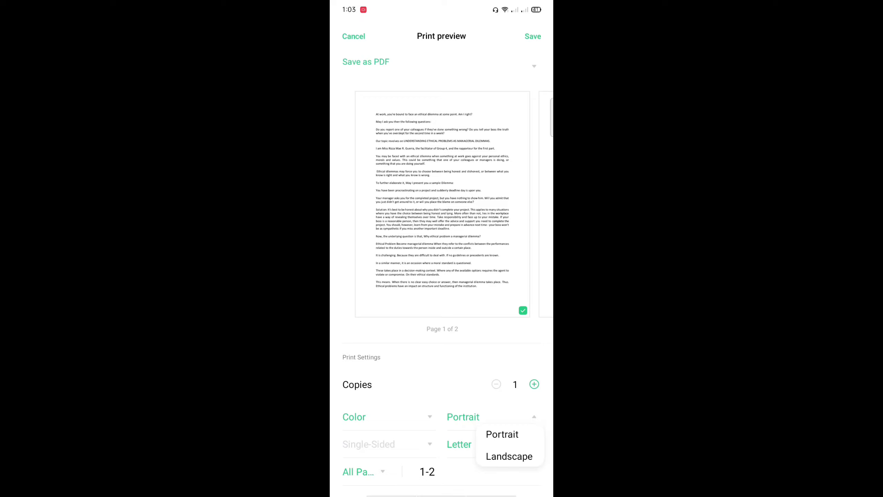
pyautogui.click(502, 435)
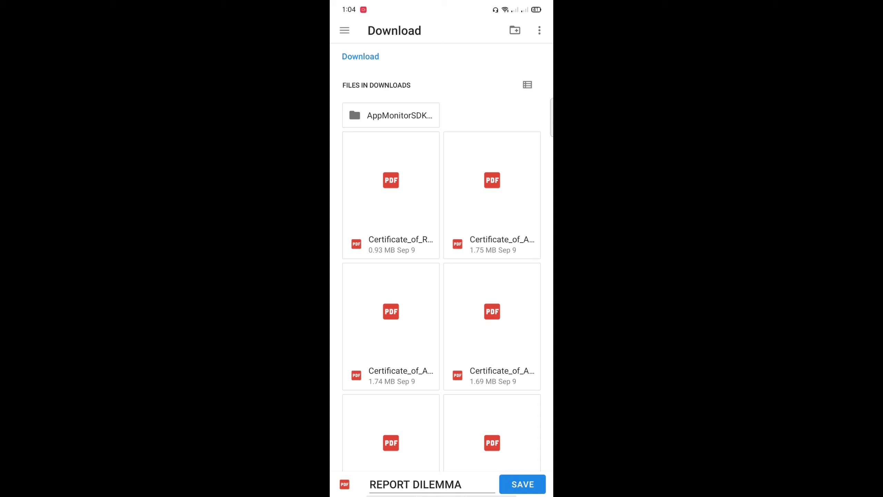
pyautogui.click(344, 31)
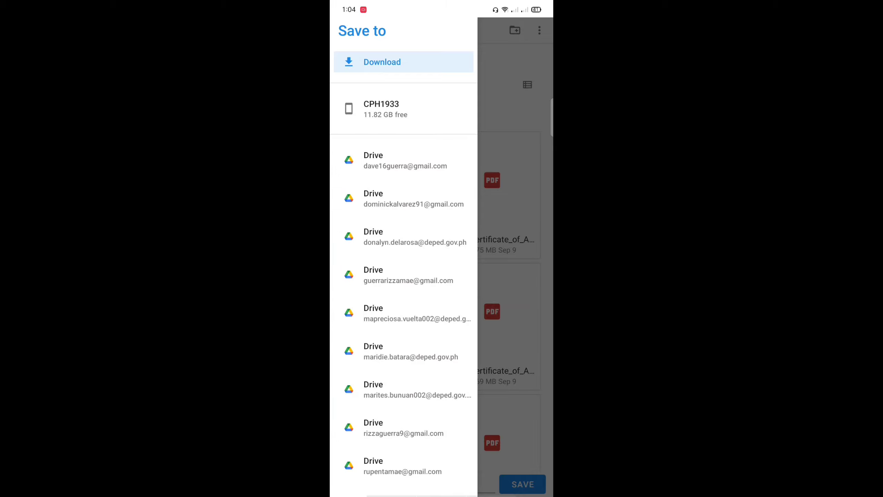
pyautogui.click(405, 68)
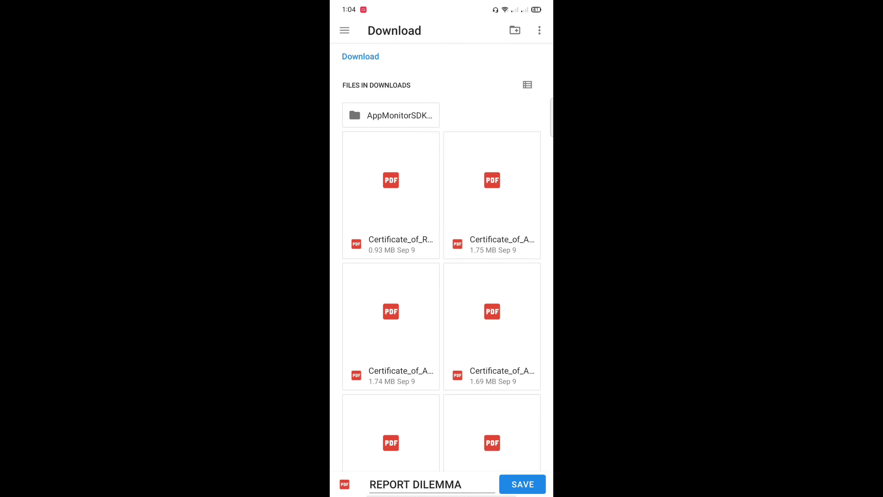
# Create a new ASSIGNMENTS folder inside Download for the REPORT DILEMMA PDF.
pyautogui.click(515, 29)
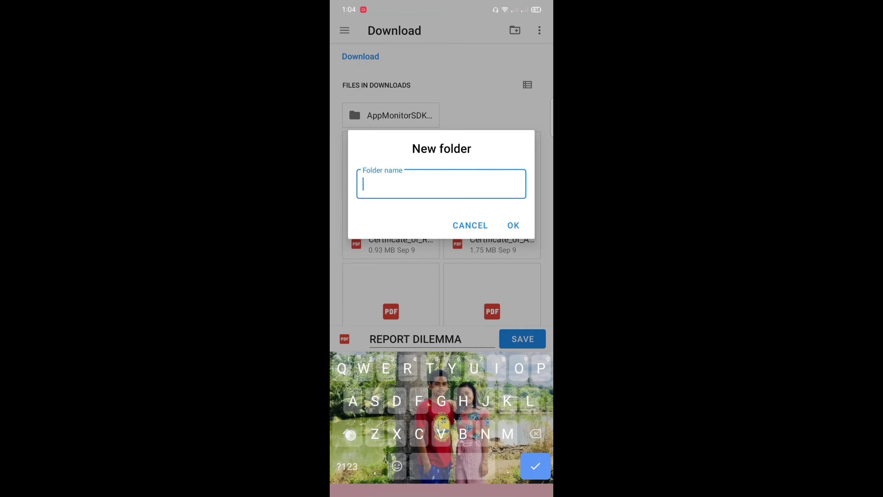
pyautogui.write('ASSIGNMENTS')
pyautogui.click(514, 225)
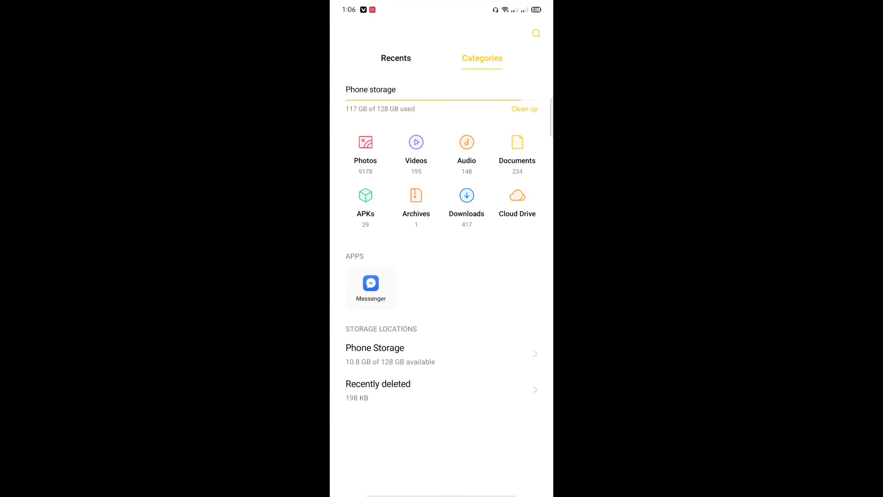
# Browse Phone Storage to the Download folder holding ASSIGNMENTS.
pyautogui.click(435, 361)
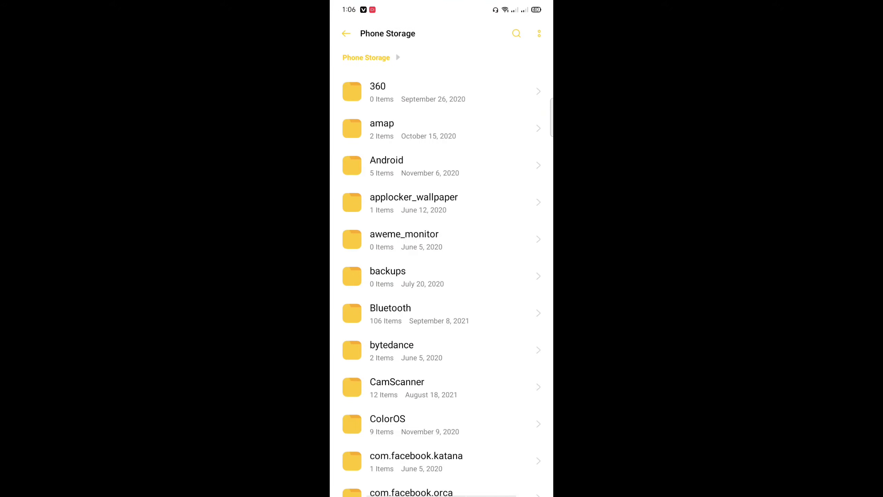
pyautogui.scroll(-10, 474, 259)
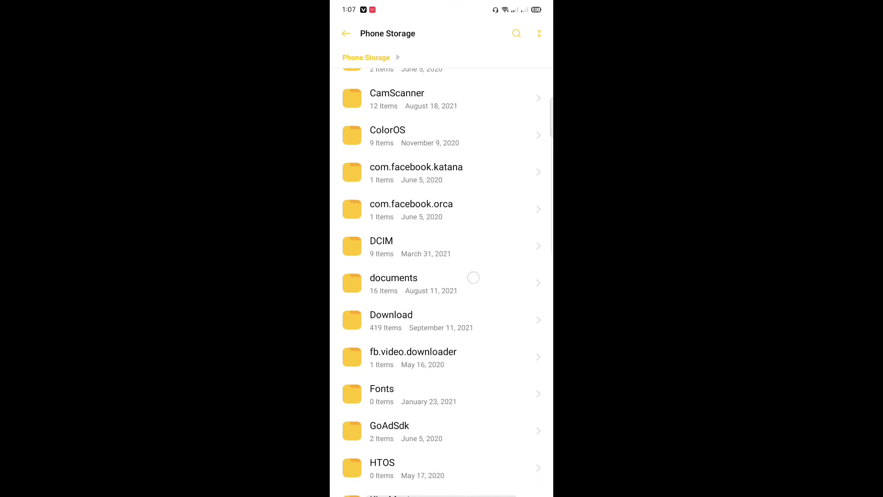
pyautogui.scroll(-2, 477, 256)
pyautogui.click(415, 223)
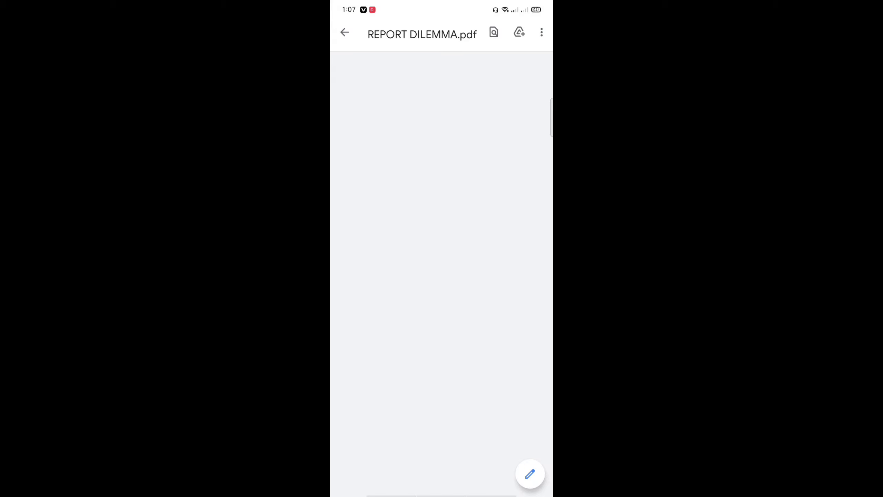
pyautogui.scroll(-3, 442, 276)
pyautogui.scroll(3, 441, 276)
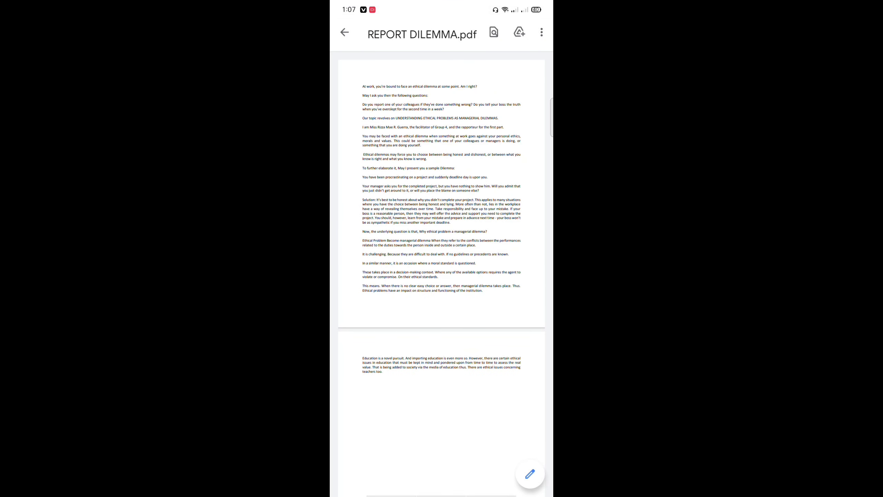